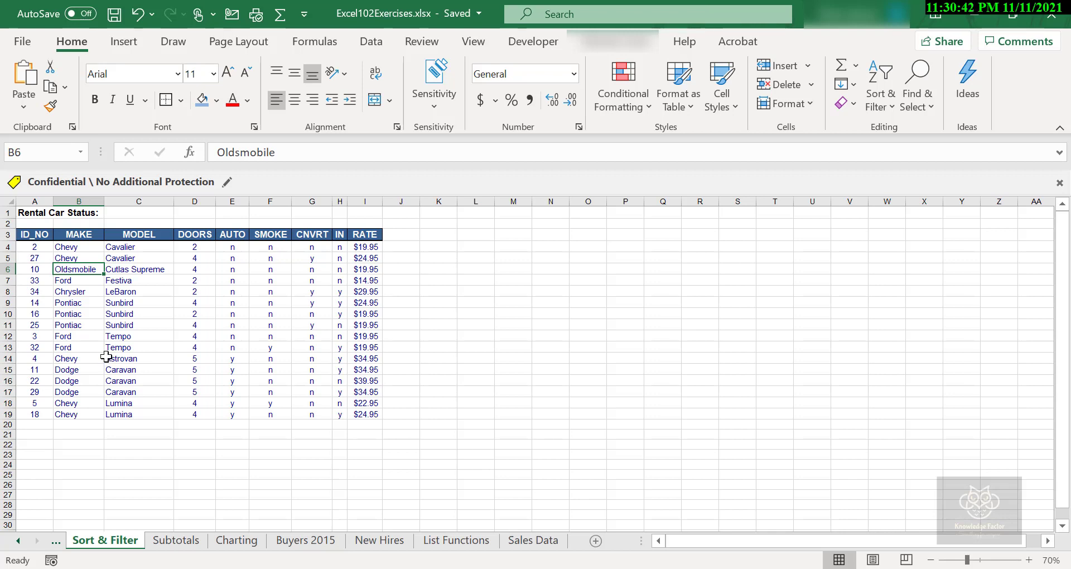
# Open the Data Validation settings for the MAKE column cells from B4 downward, extending below the existing records.
pyautogui.click(72, 248)
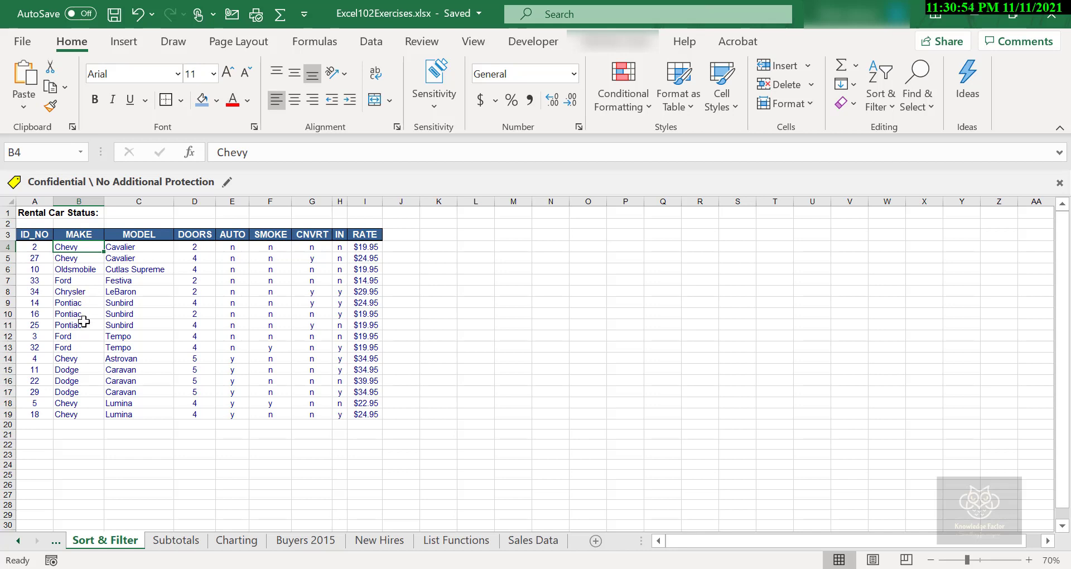
pyautogui.keyDown('shift'); pyautogui.click(78, 524); pyautogui.keyUp('shift')
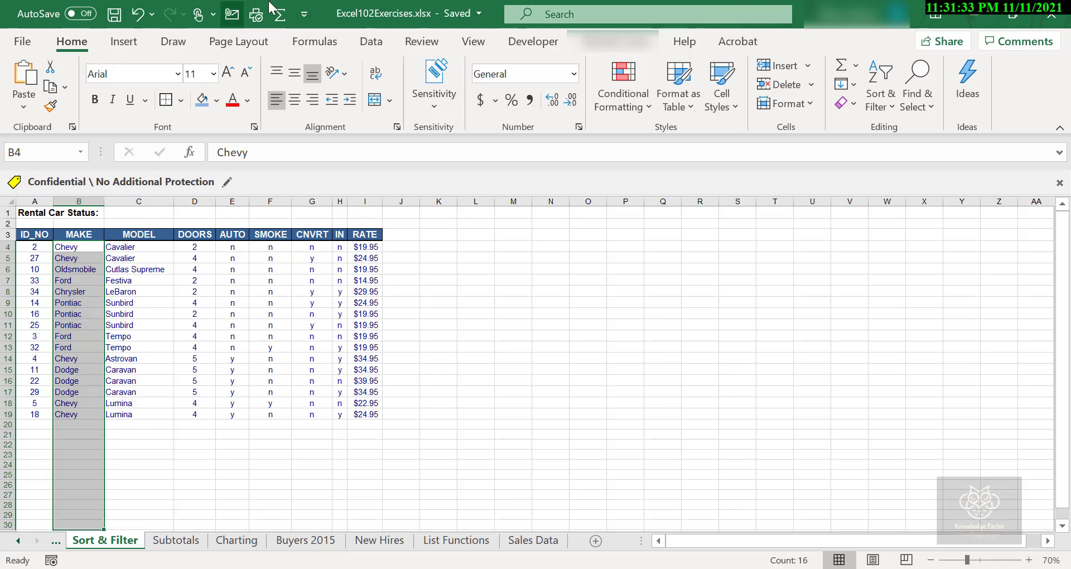
pyautogui.click(369, 44)
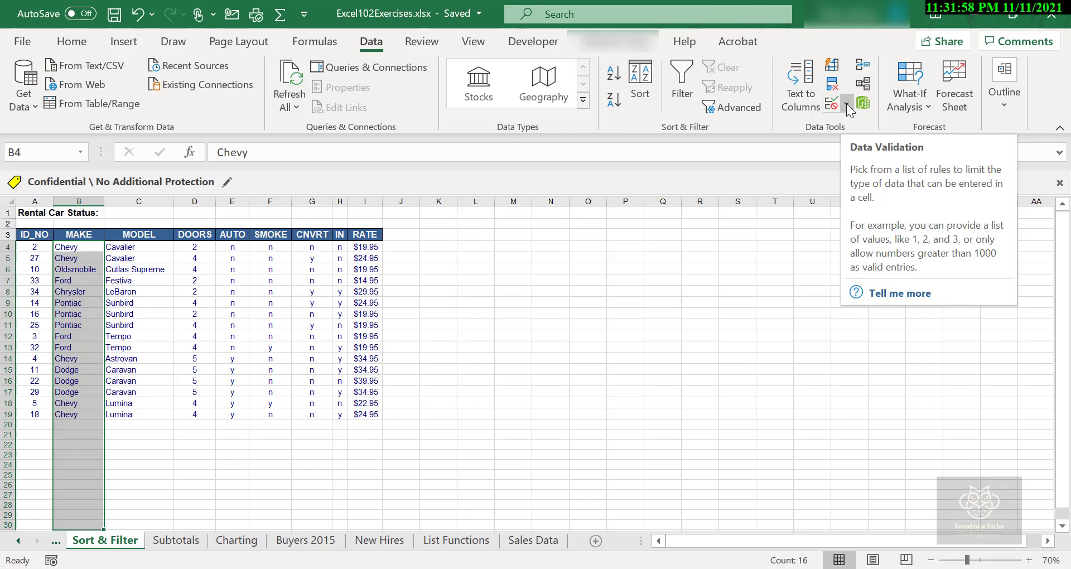
pyautogui.click(846, 103)
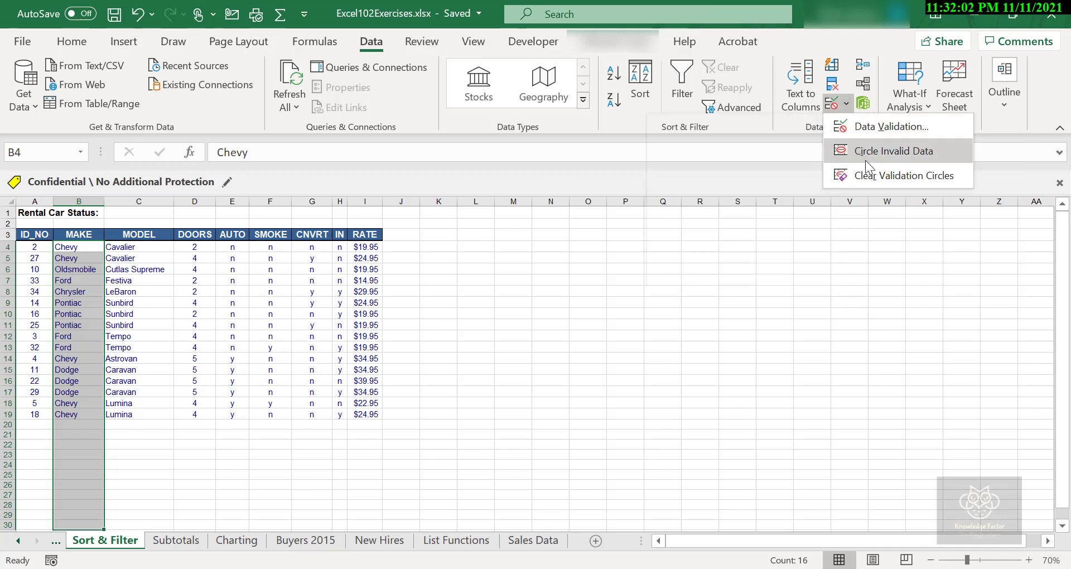
pyautogui.click(872, 132)
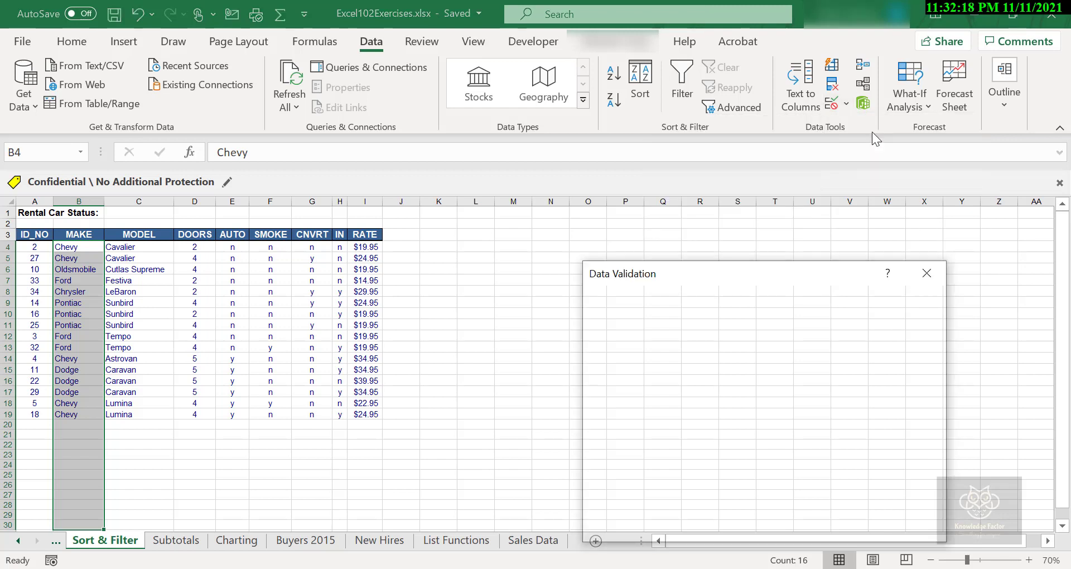
pyautogui.moveTo(781, 279); pyautogui.dragTo(651, 206)
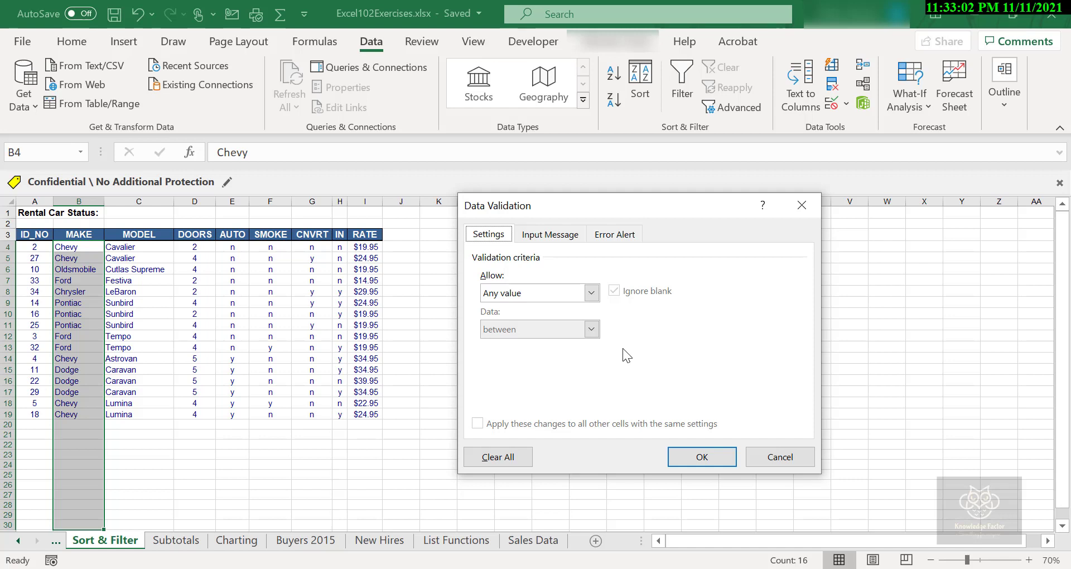
# Restrict the selected MAKE cells to a list with the source Ford,Chevy,Pontiac,Oldsmobile,Dodge and apply the rule.
pyautogui.click(591, 293)
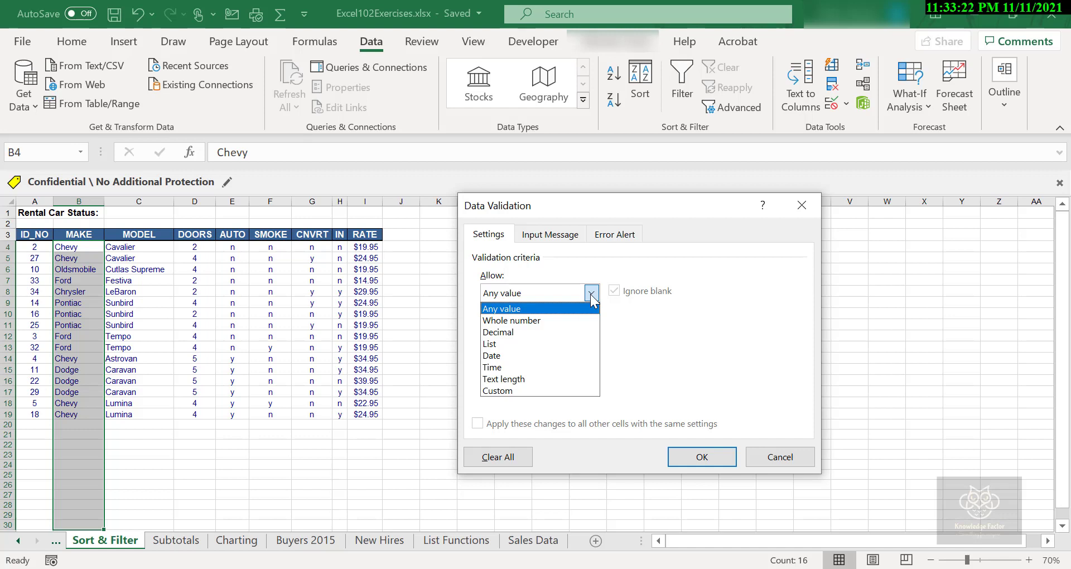
pyautogui.click(554, 346)
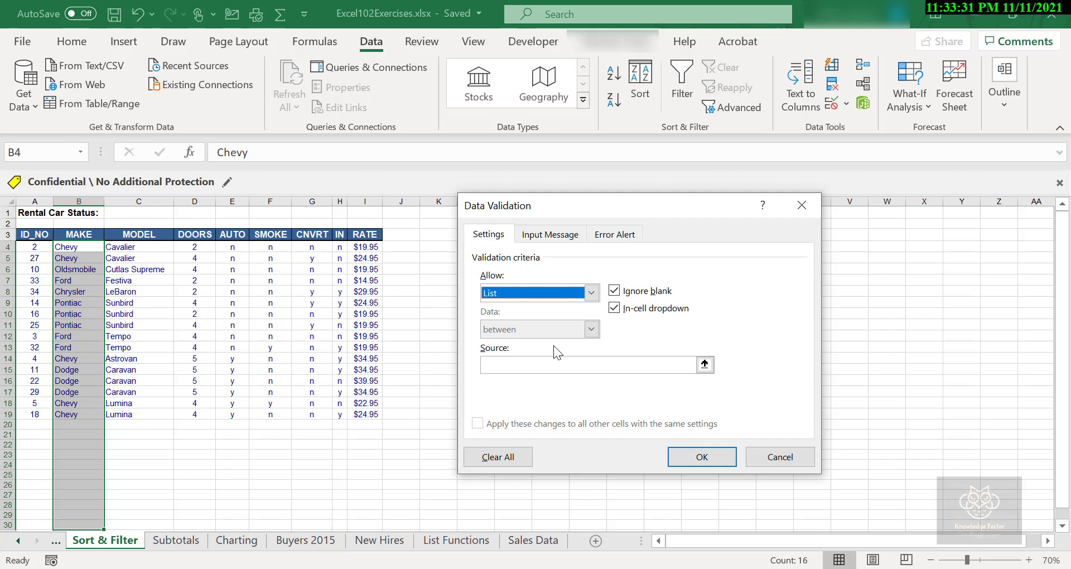
pyautogui.click(550, 360)
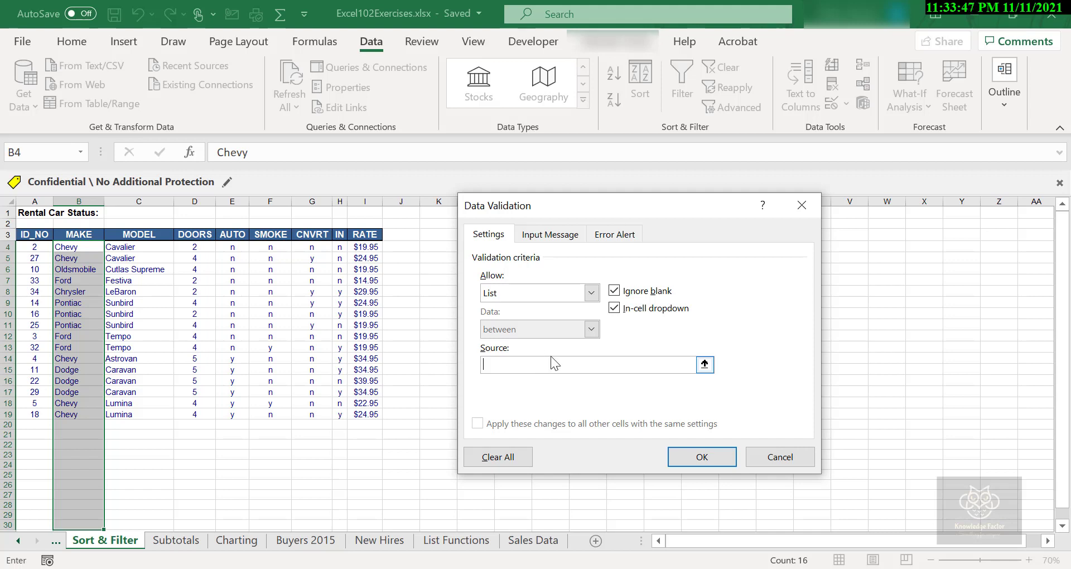
pyautogui.write('Ford, Chevy,')
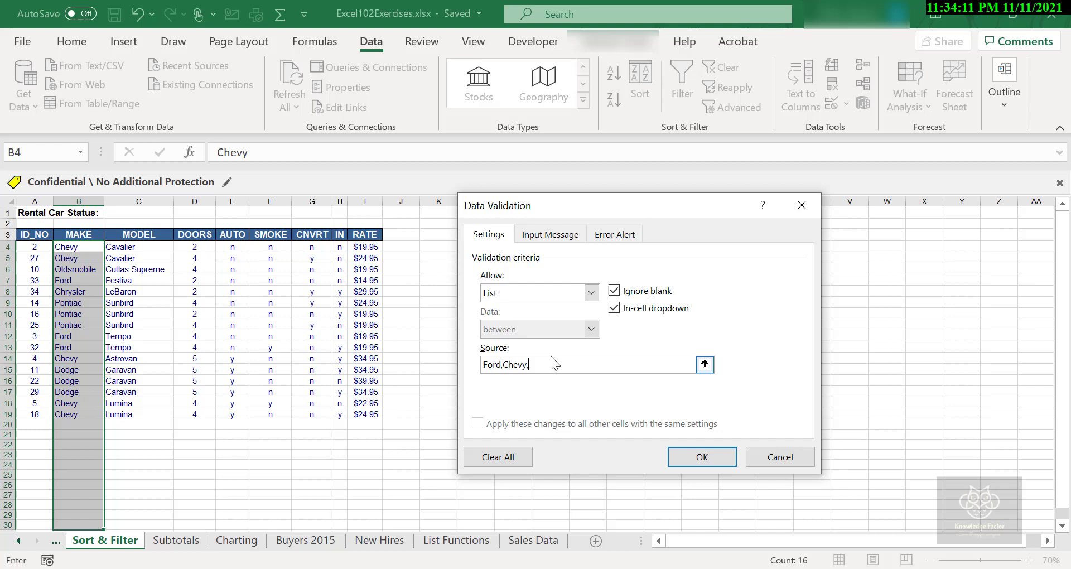
pyautogui.write('Pont')
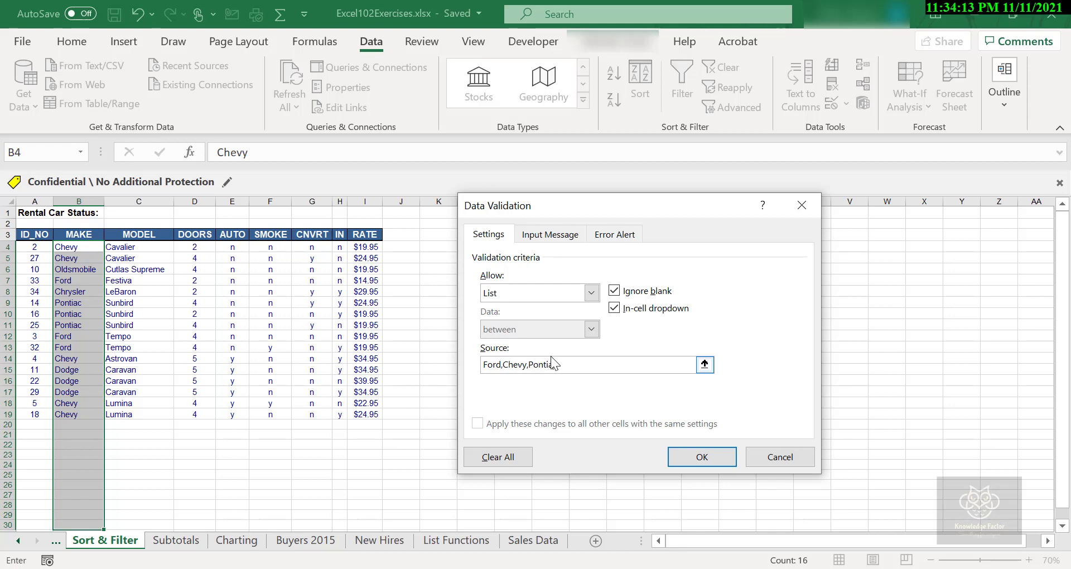
pyautogui.write('iac,Oldsmobile,Dodge')
pyautogui.click(700, 458)
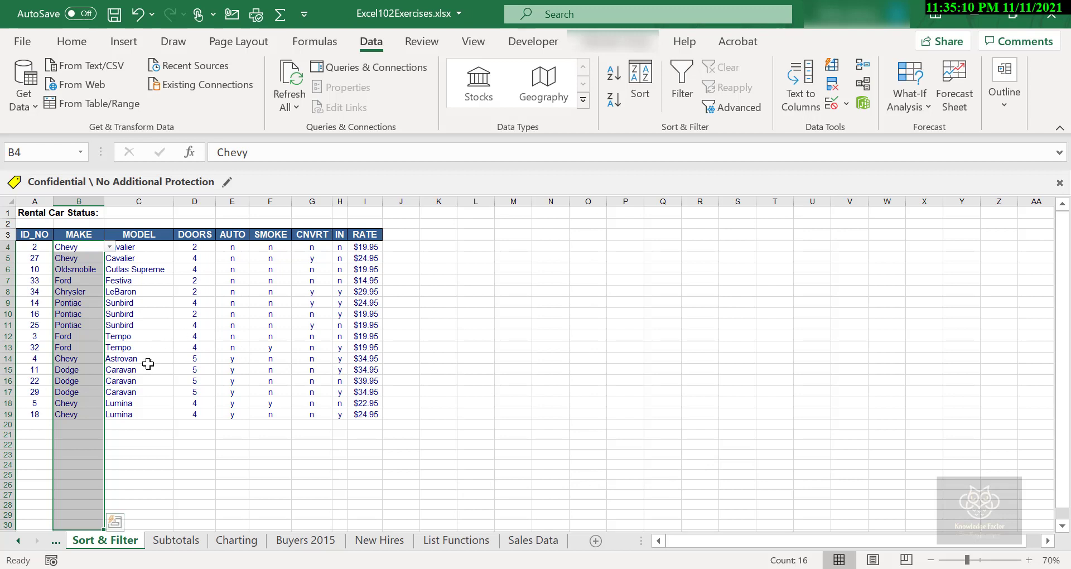
# Check the make choices offered in cell B10 without changing its value.
pyautogui.click(78, 315)
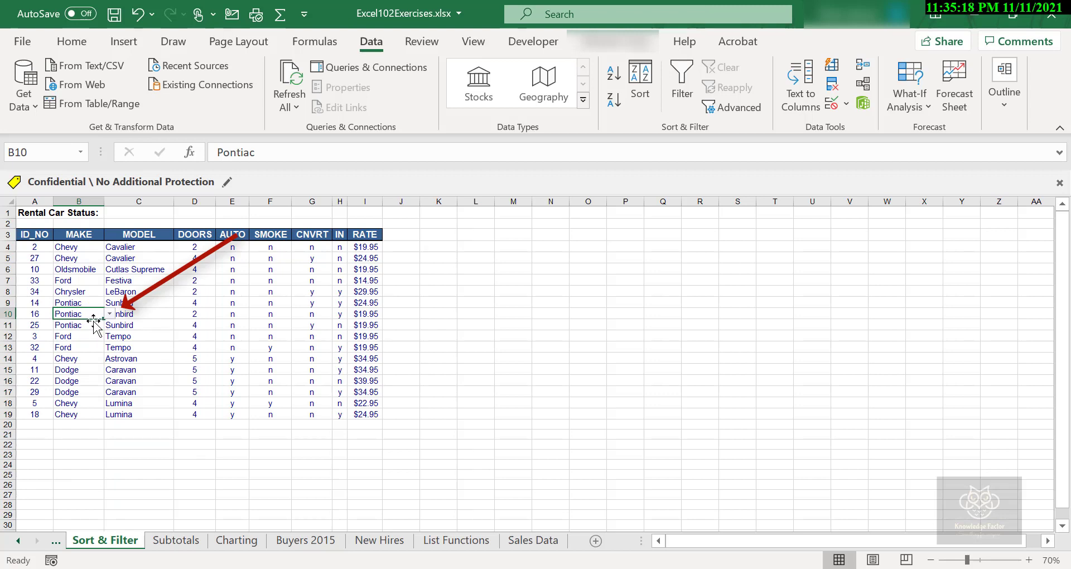
pyautogui.click(110, 316)
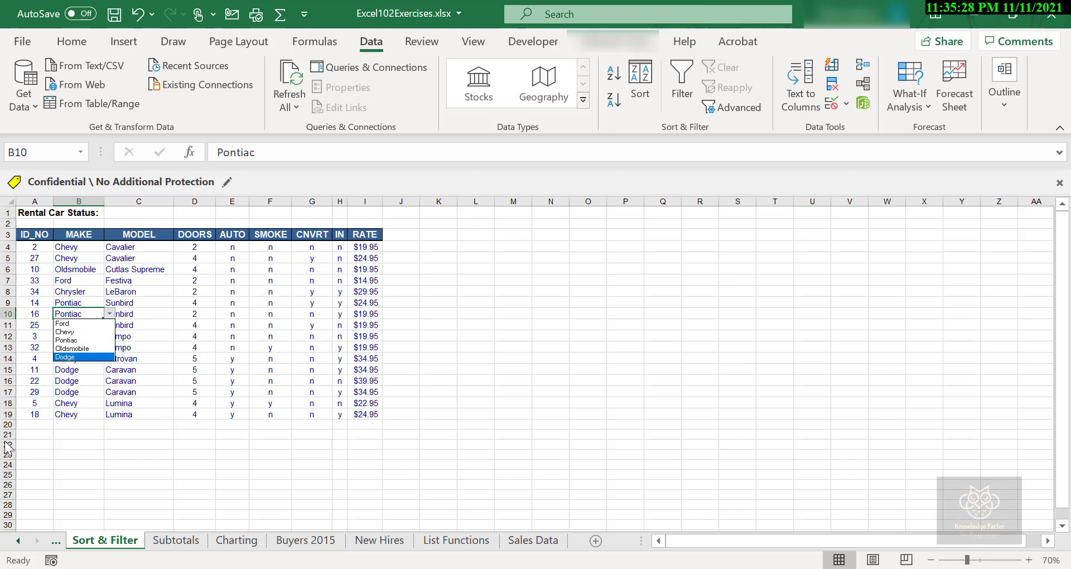
pyautogui.click(42, 422)
# Add a record in row 20 with ID_NO 50, the make Ford chosen from the validation list, and the model Festiva.
pyautogui.click(40, 424)
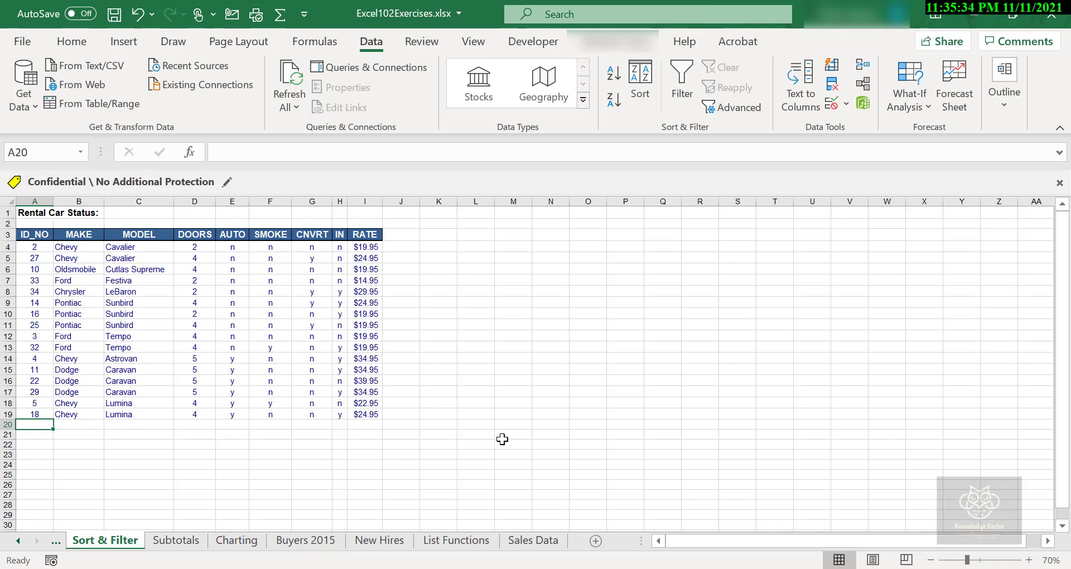
pyautogui.write('50')
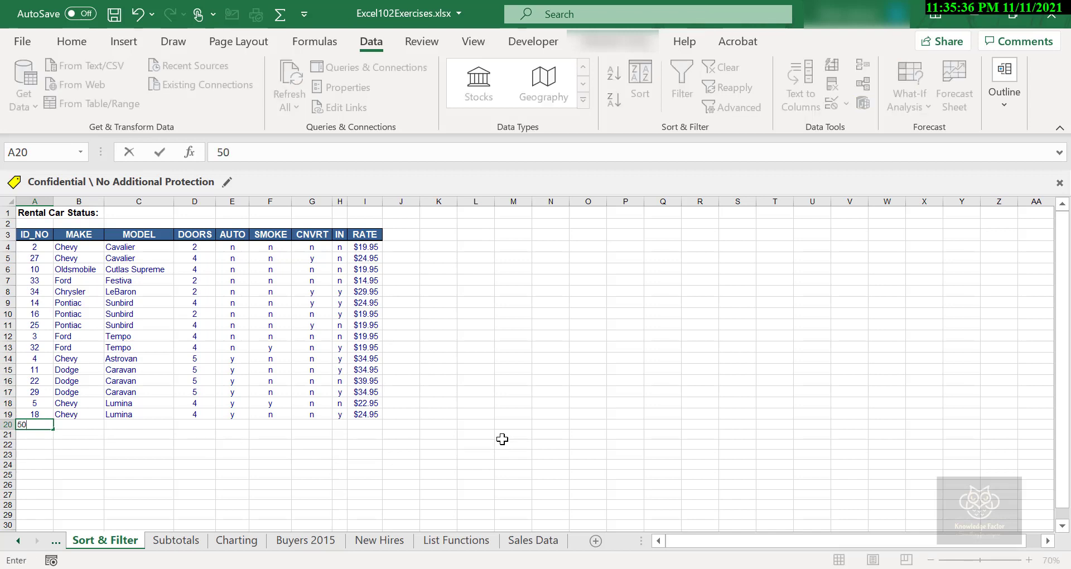
pyautogui.press('Tab')
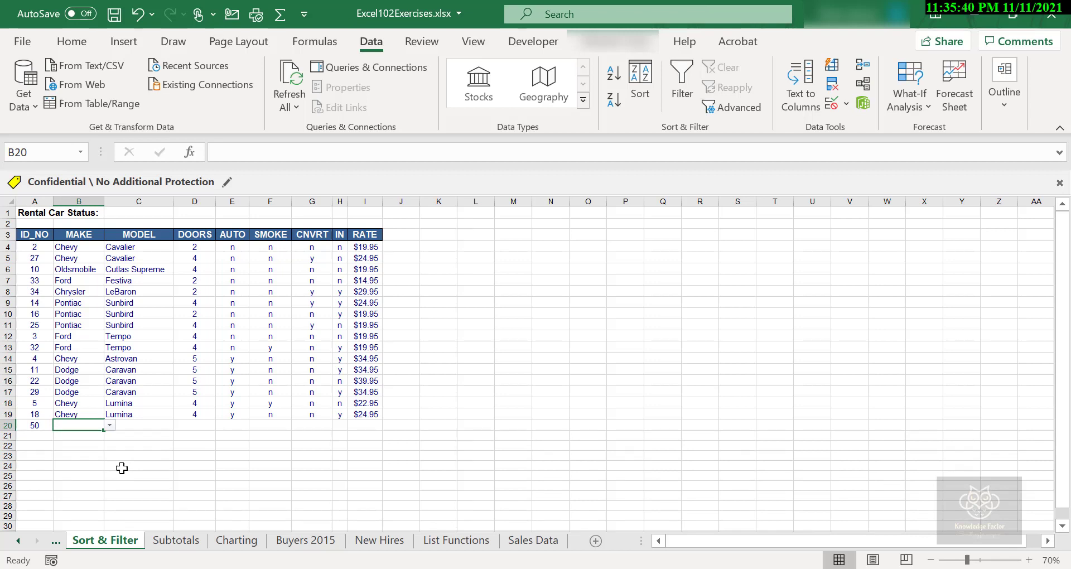
pyautogui.click(110, 425)
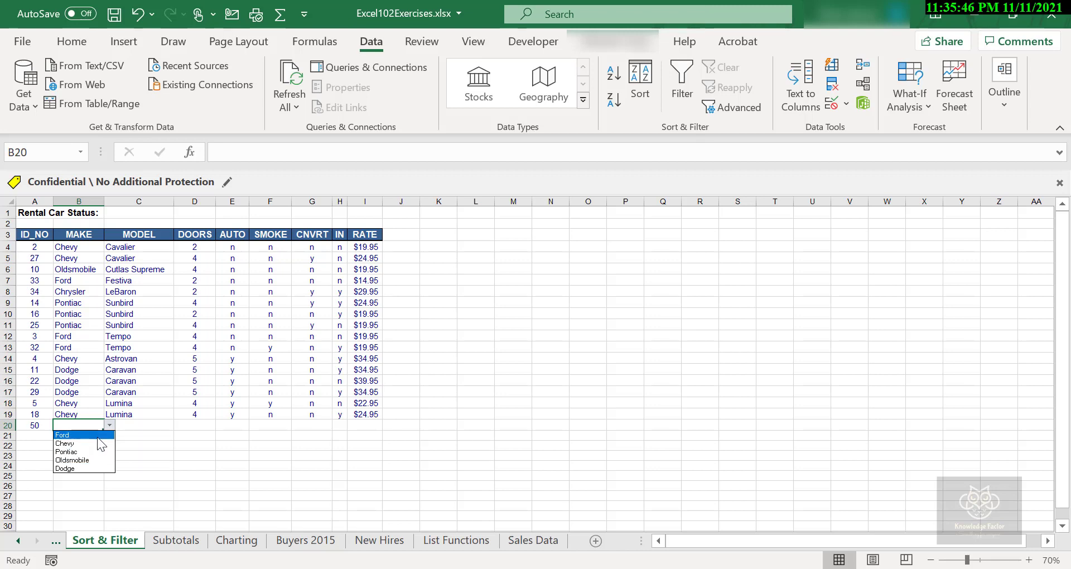
pyautogui.click(98, 436)
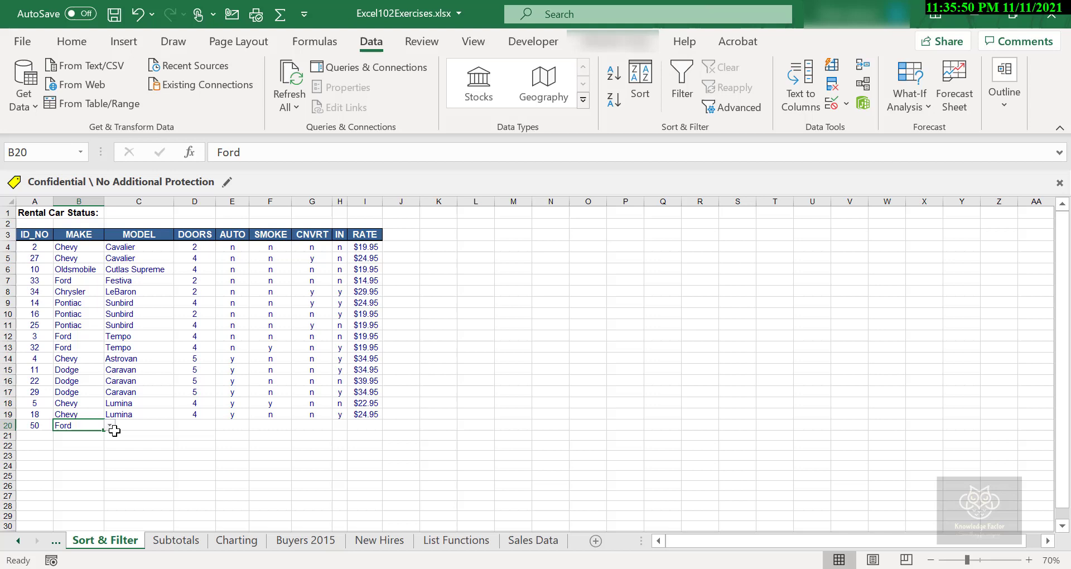
pyautogui.click(115, 430)
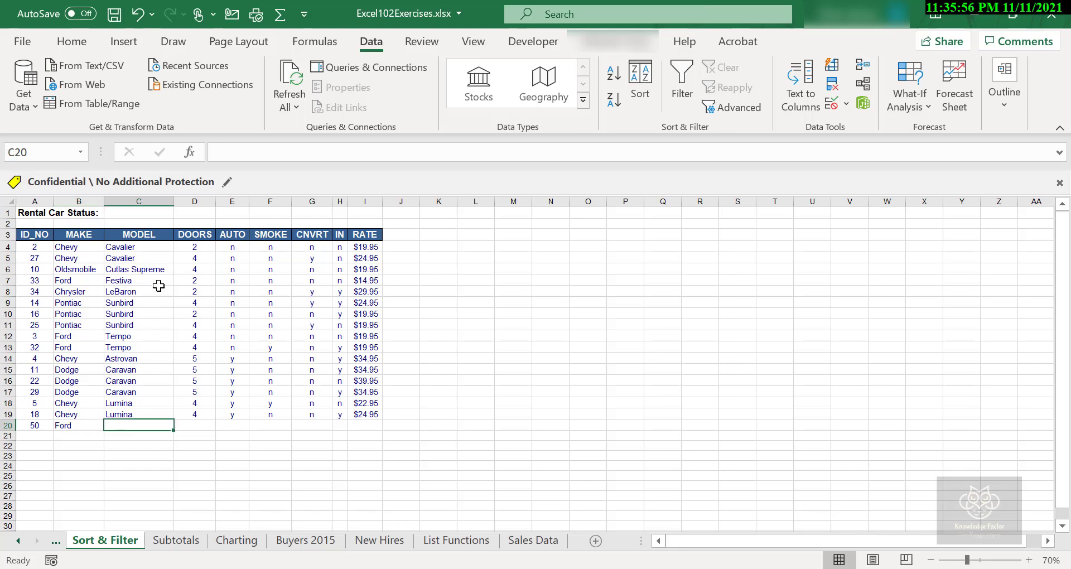
pyautogui.write('Fest')
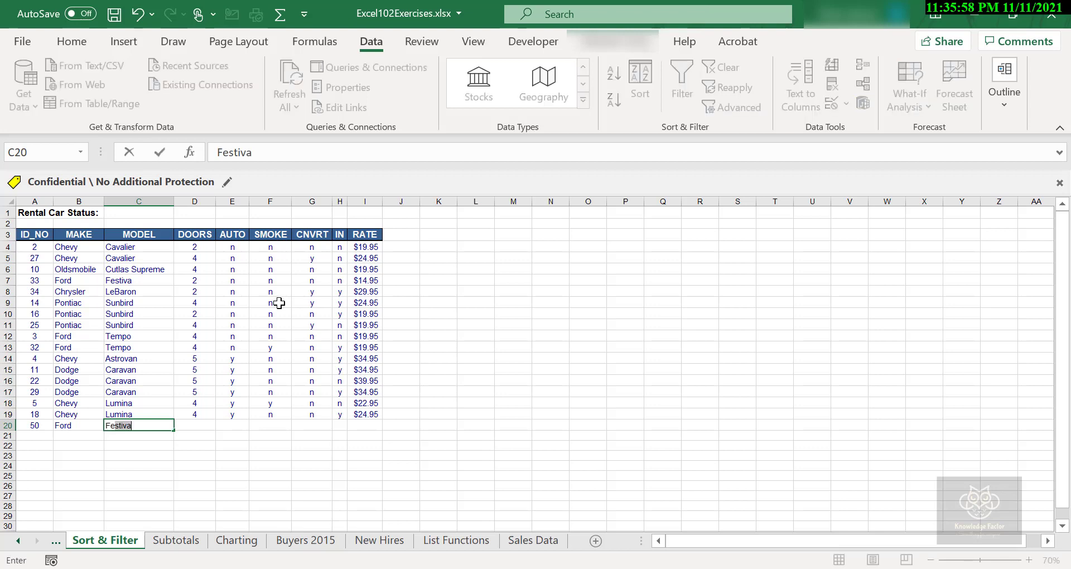
pyautogui.write('iva')
pyautogui.press('Tab')
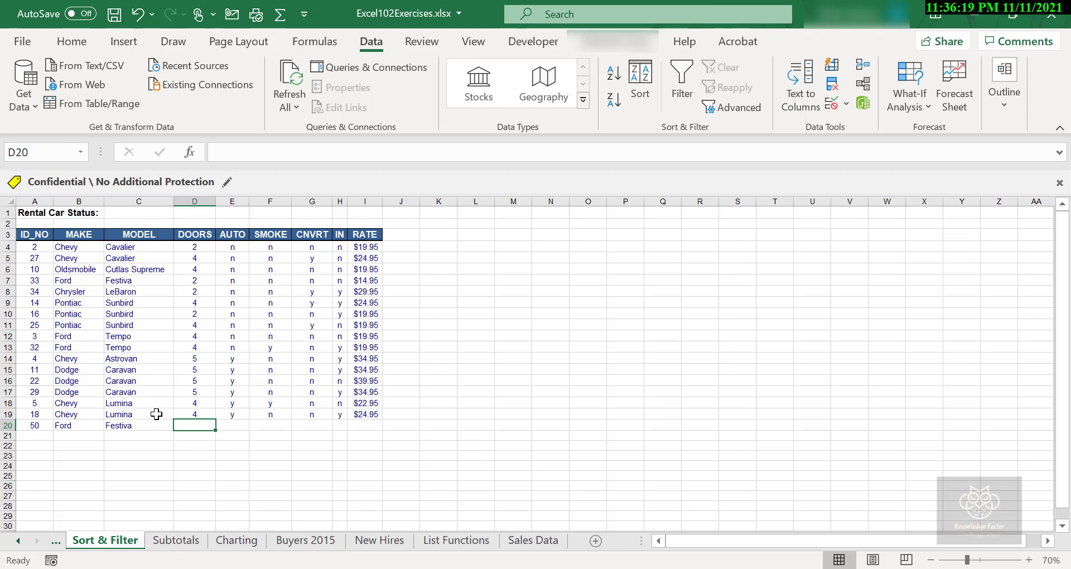
# Review the Data Validation settings of cell B5 and close them without changes.
pyautogui.click(78, 257)
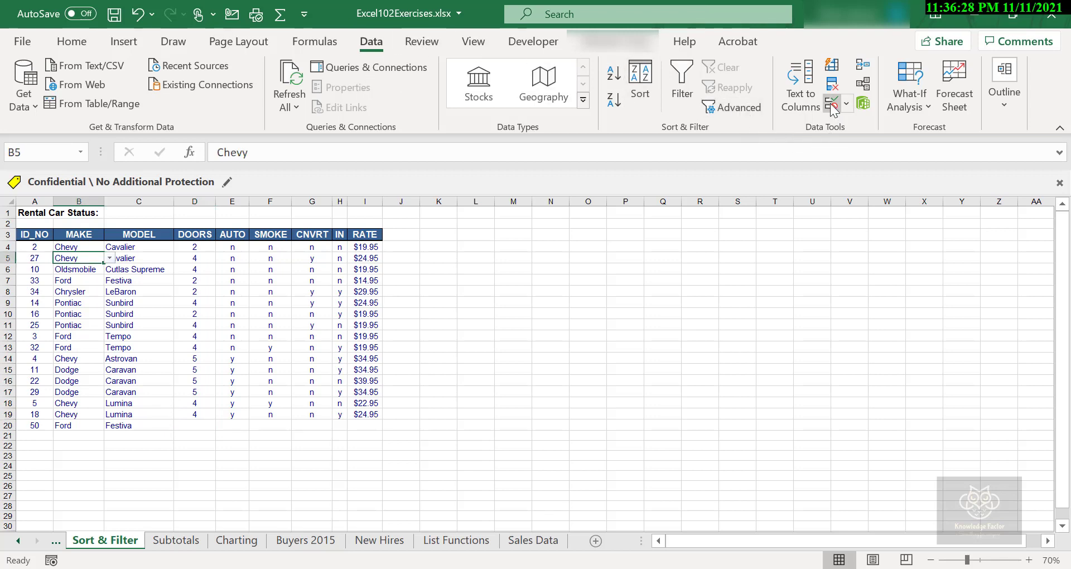
pyautogui.click(846, 107)
pyautogui.click(850, 134)
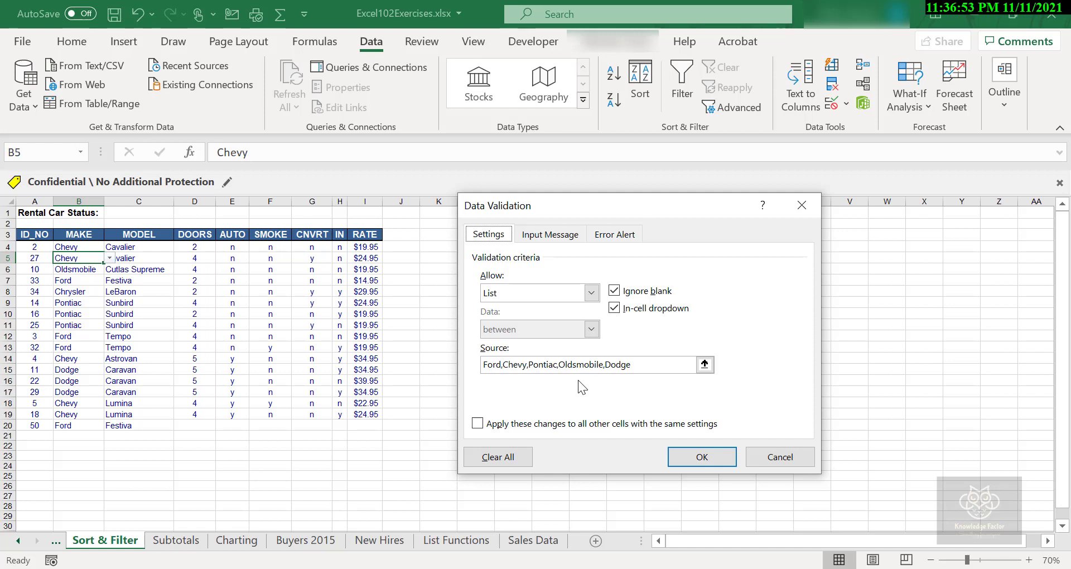
pyautogui.click(801, 205)
# Check the make choices offered in cell B20 and open its Data Validation settings.
pyautogui.click(110, 426)
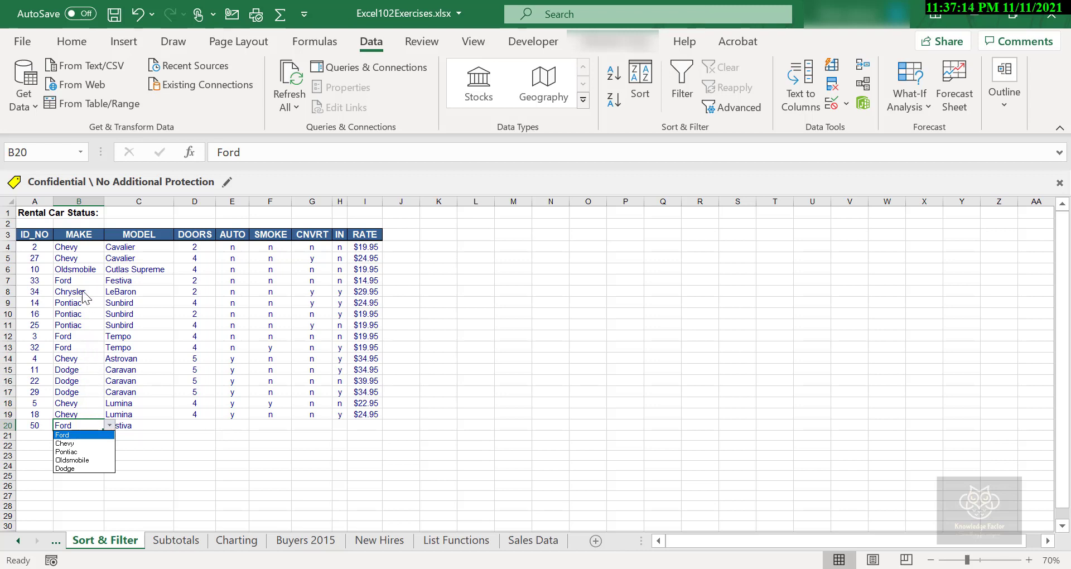
pyautogui.press('Escape')
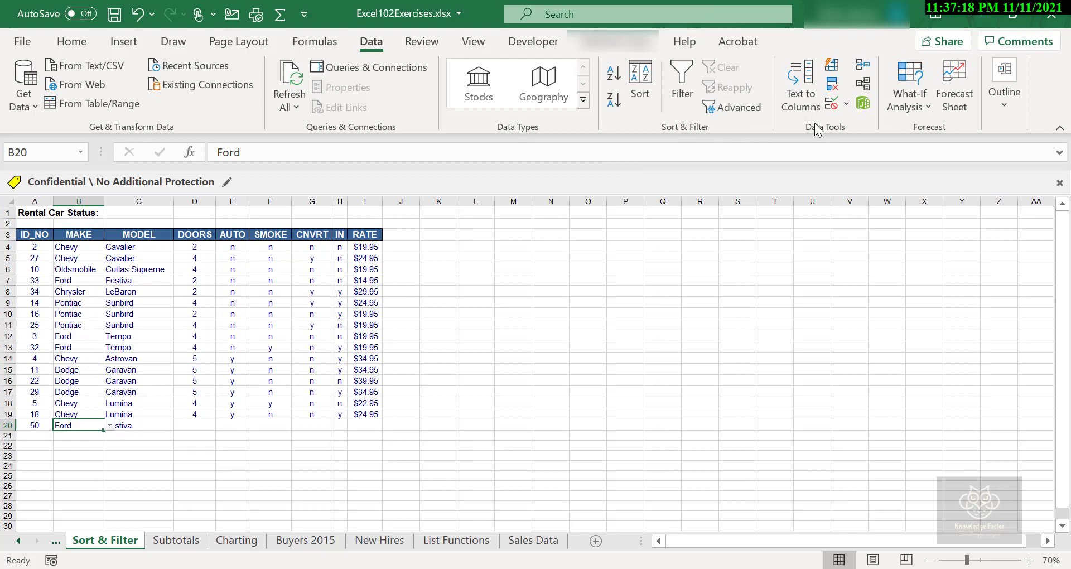
pyautogui.click(846, 103)
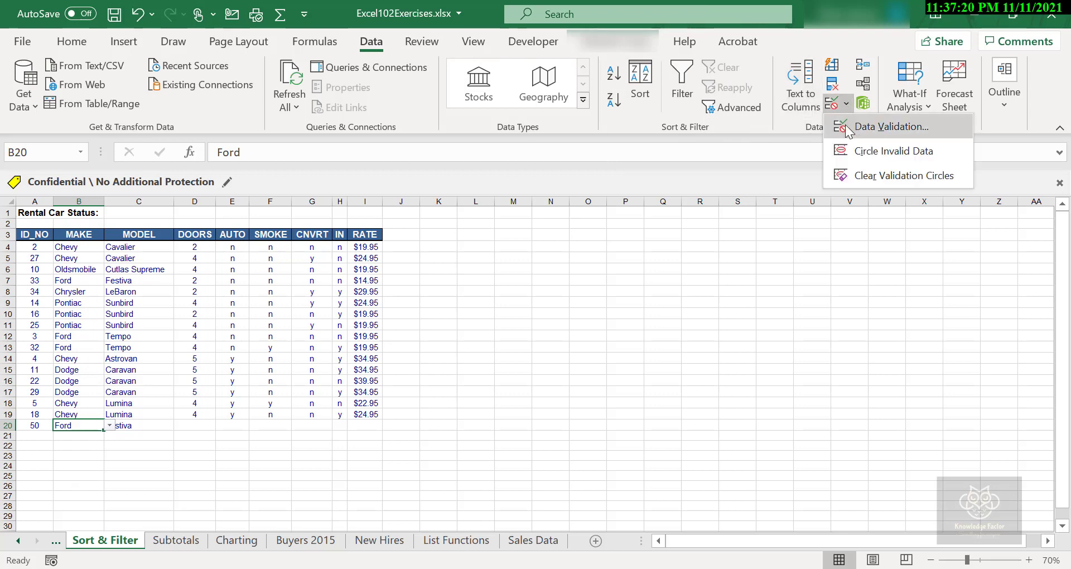
pyautogui.click(851, 119)
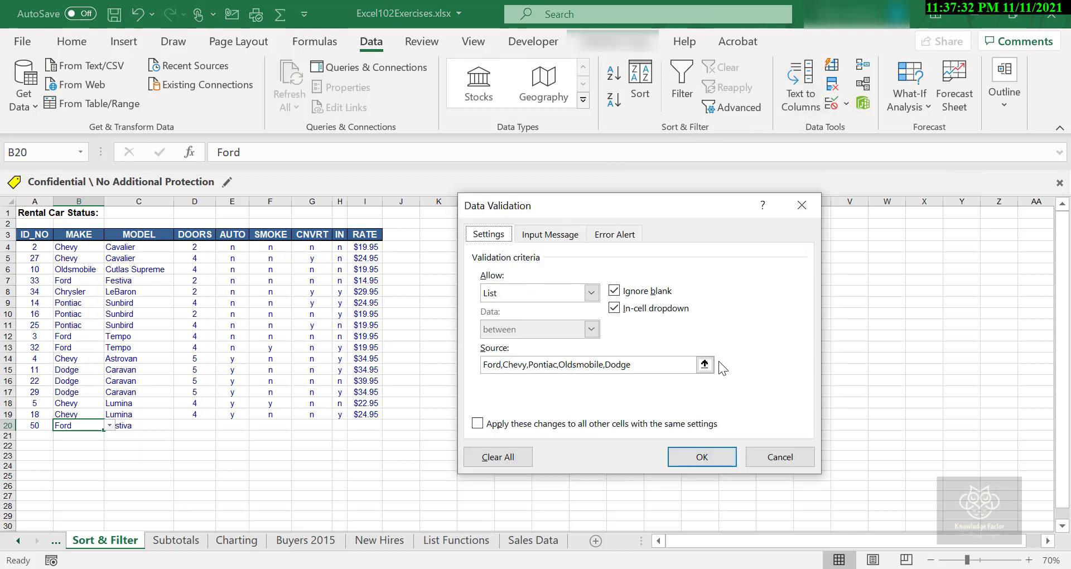